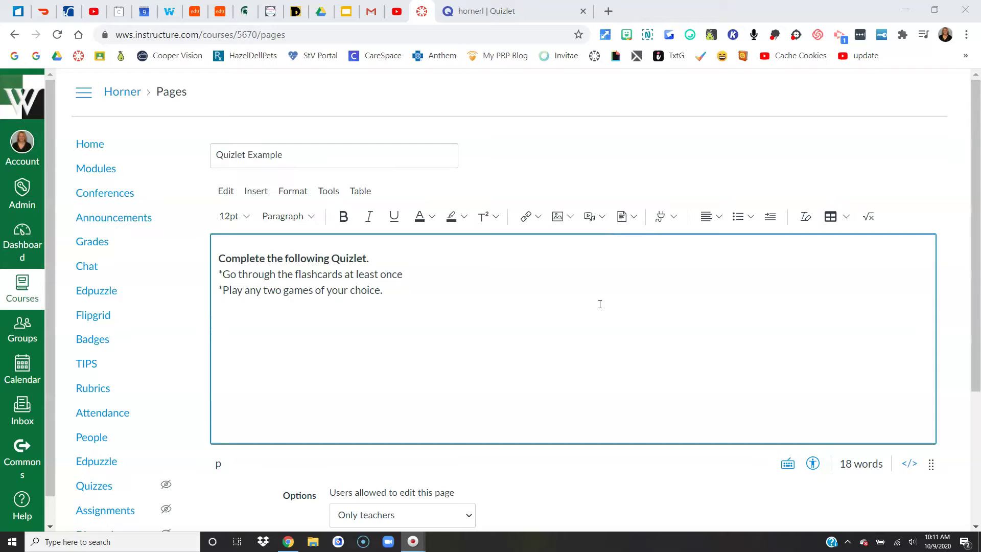
# Set the cursor on the empty line below the Quizlet Example page instructions
pyautogui.click(587, 305)
pyautogui.click(332, 346)
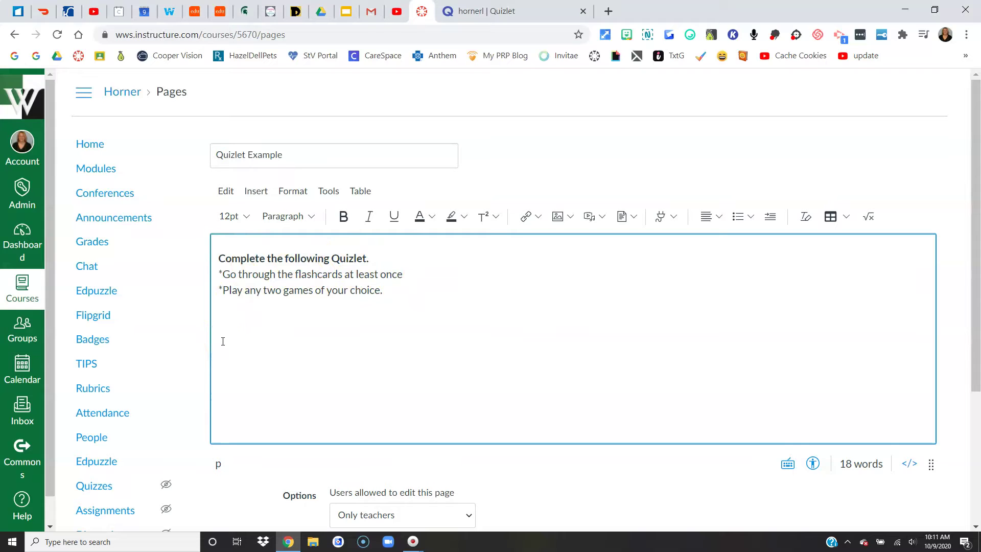
# On the Quizlet profile, find Context Clues among the created sets and open its 39 terms
pyautogui.click(522, 13)
pyautogui.scroll(-3, 527, 275)
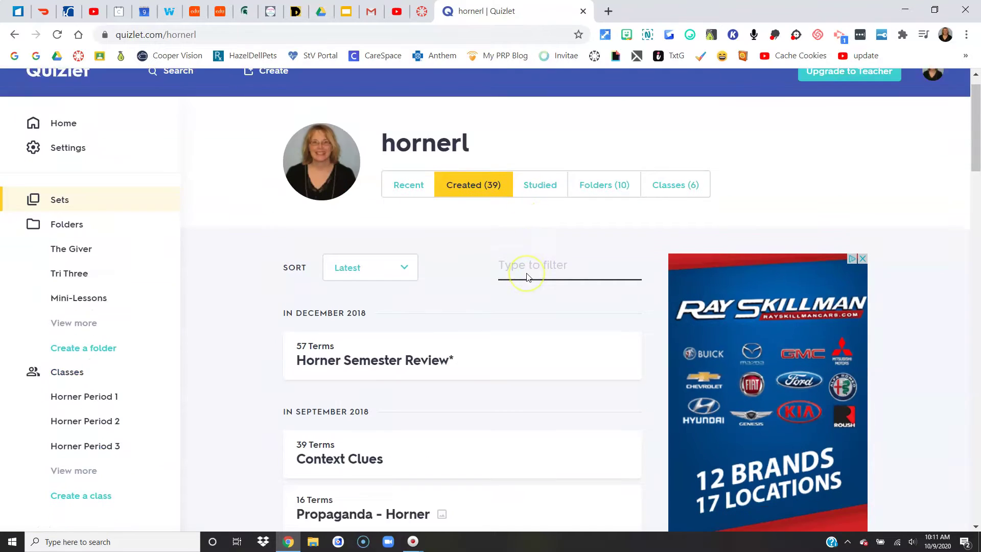
pyautogui.scroll(-2, 527, 276)
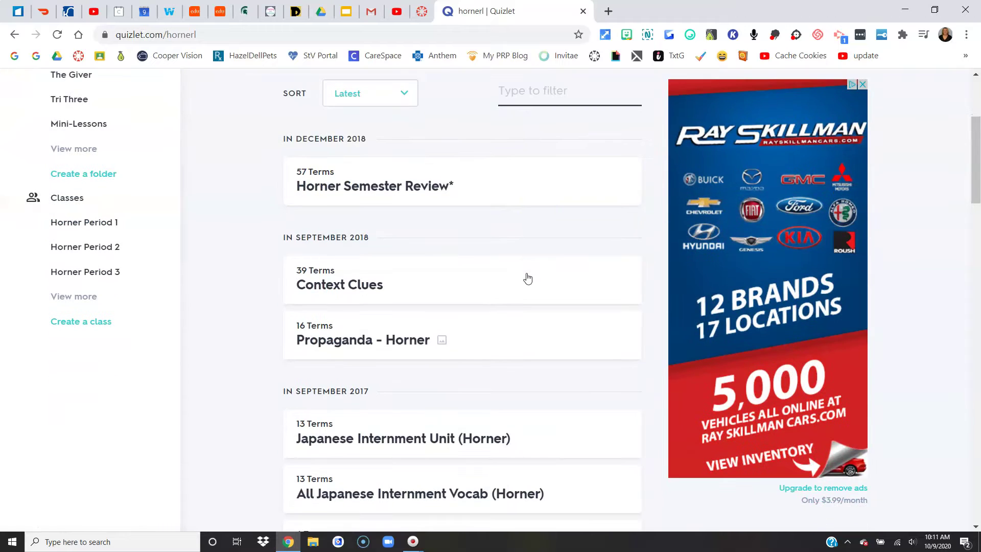
pyautogui.click(372, 286)
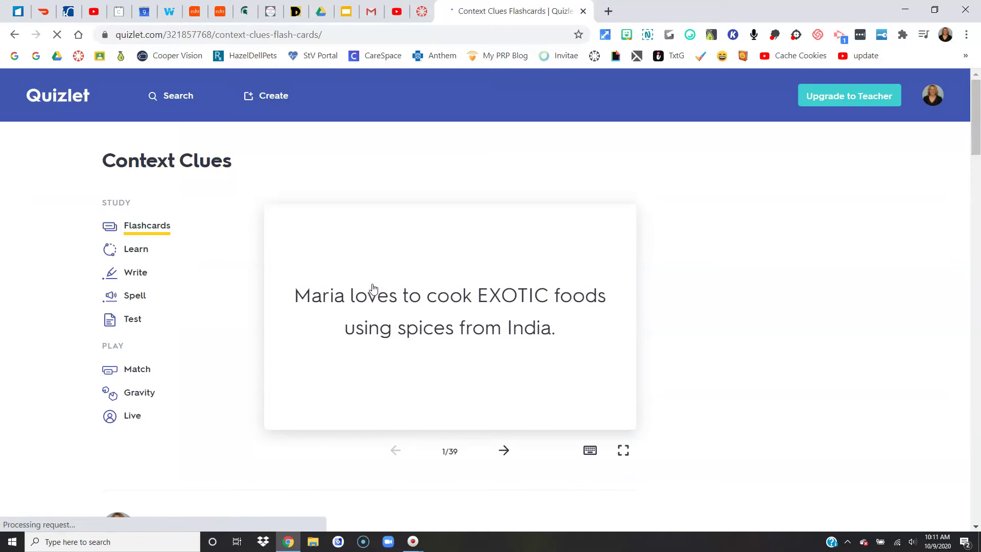
pyautogui.scroll(-3, 659, 358)
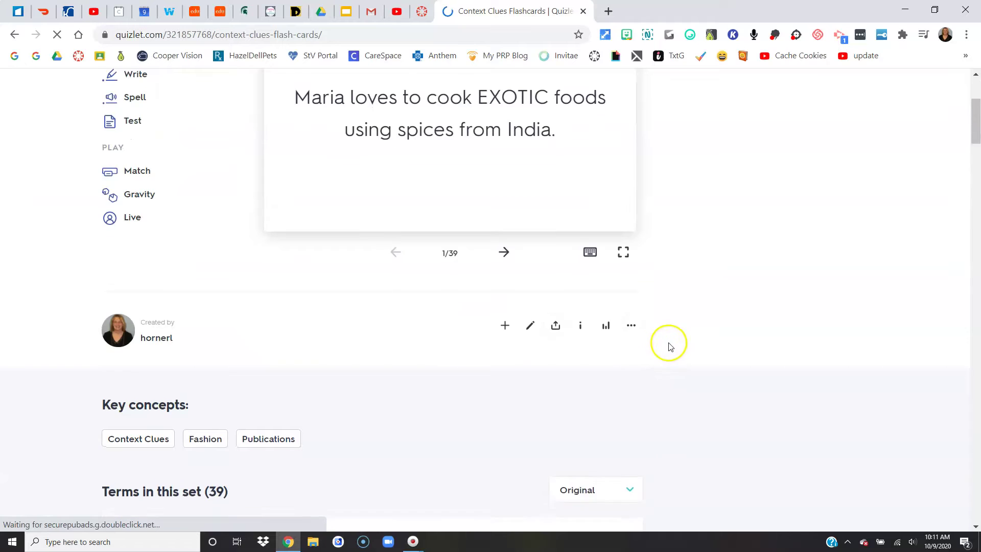
# From the set's more-actions menu, choose Embed and copy the Match-mode HTML code
pyautogui.click(632, 397)
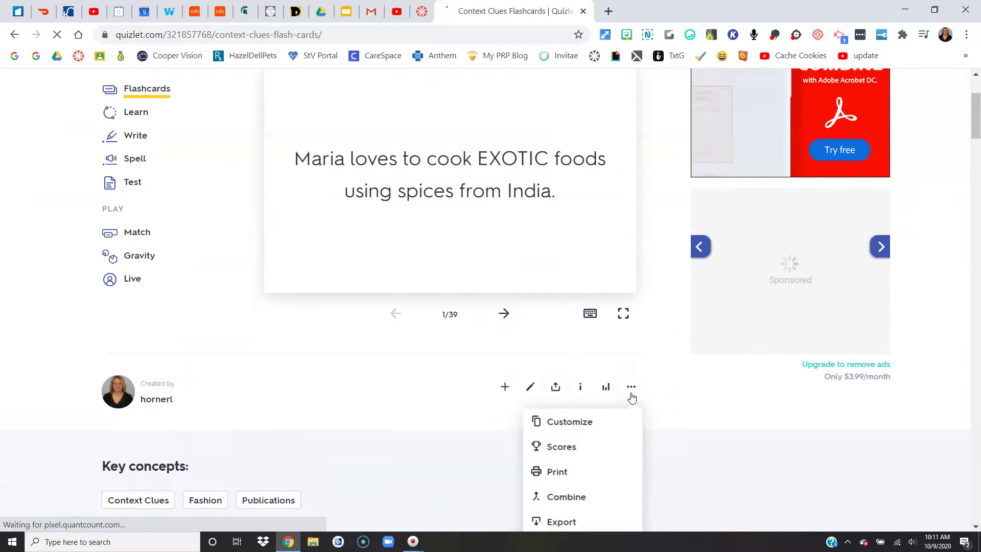
pyautogui.scroll(-3, 664, 326)
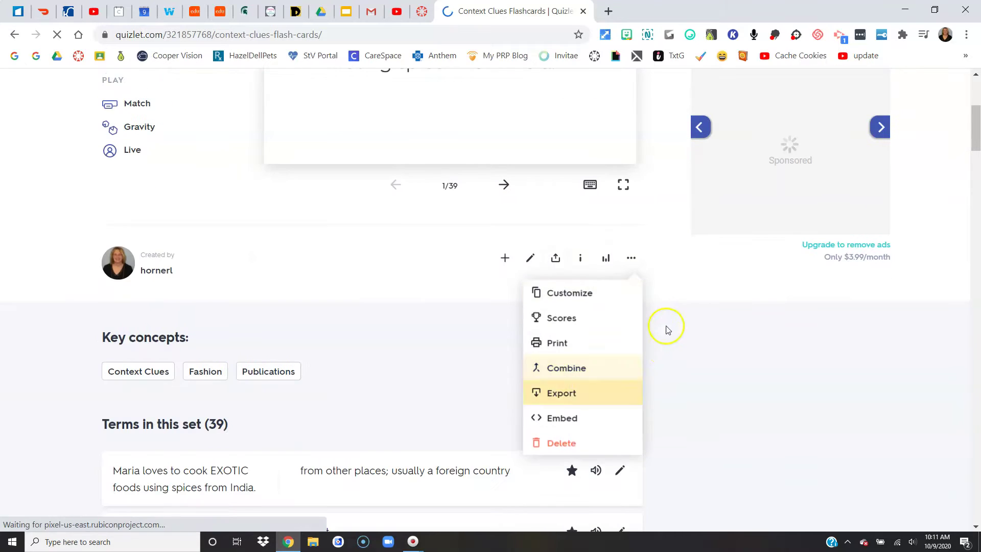
pyautogui.click(563, 422)
pyautogui.click(503, 251)
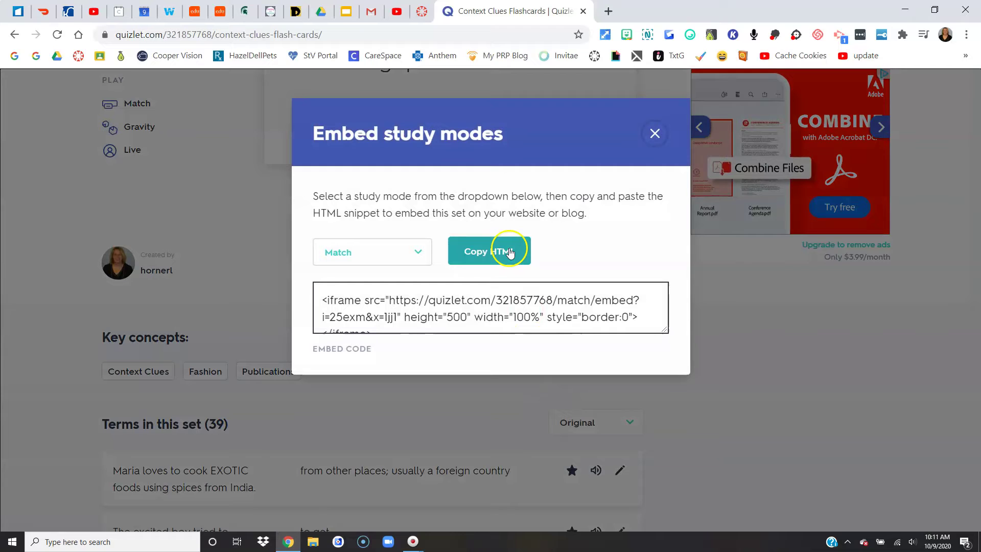
pyautogui.click(504, 251)
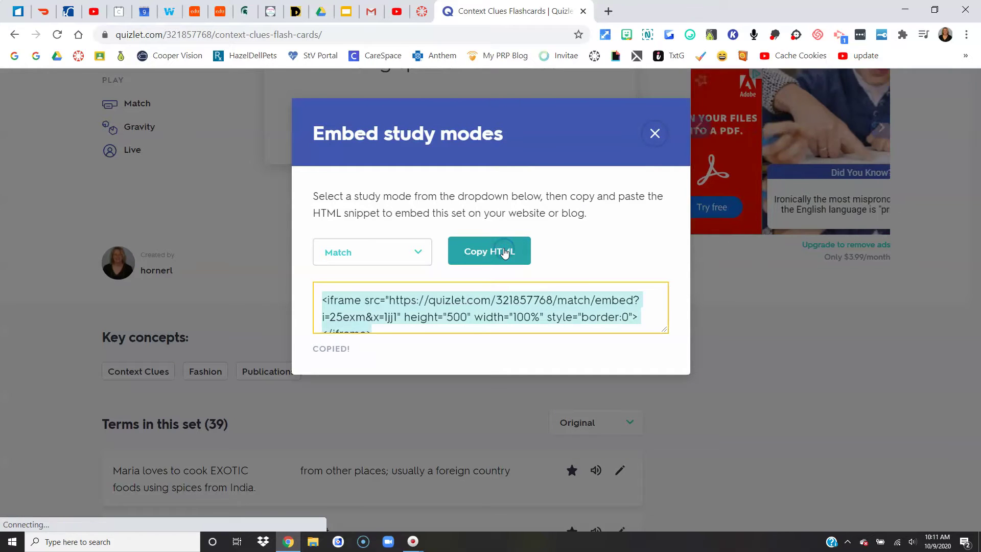
# In the Canvas editor's HTML view, paste the Quizlet Match iframe code below the instructions
pyautogui.click(422, 15)
pyautogui.click(229, 328)
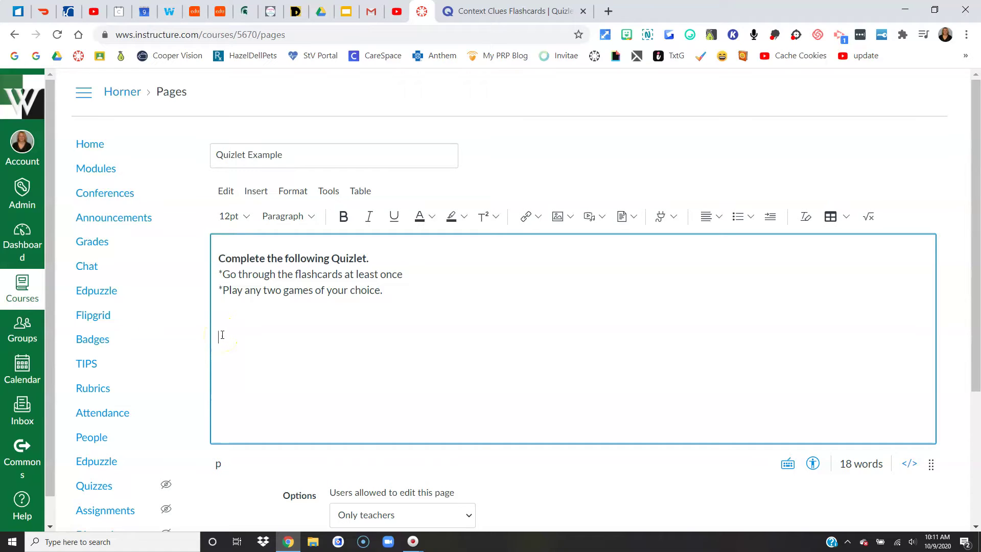
pyautogui.click(910, 466)
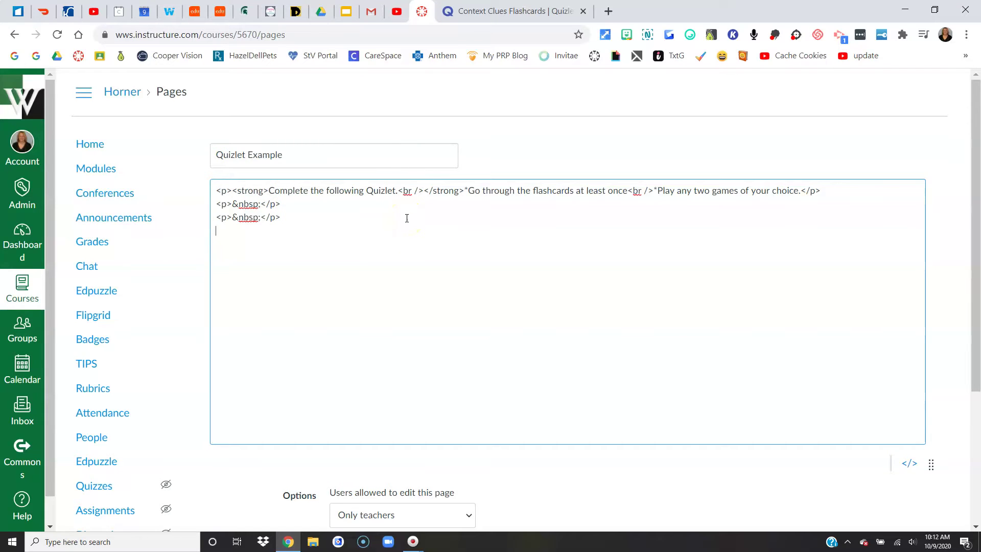
pyautogui.hotkey('ctrl', 'v')
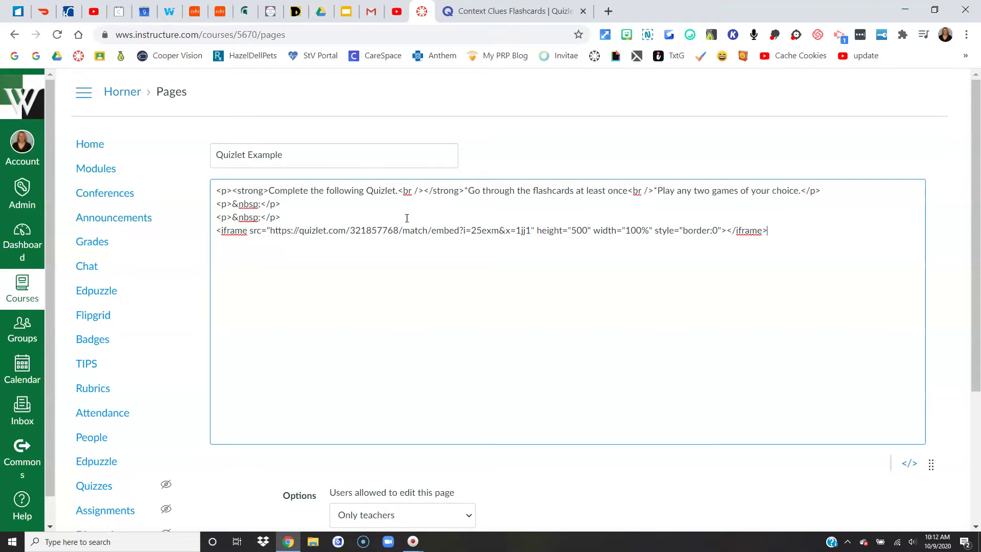
# Back in the rich text view, delete the blank line above the Quizlet embed and save the page
pyautogui.click(913, 469)
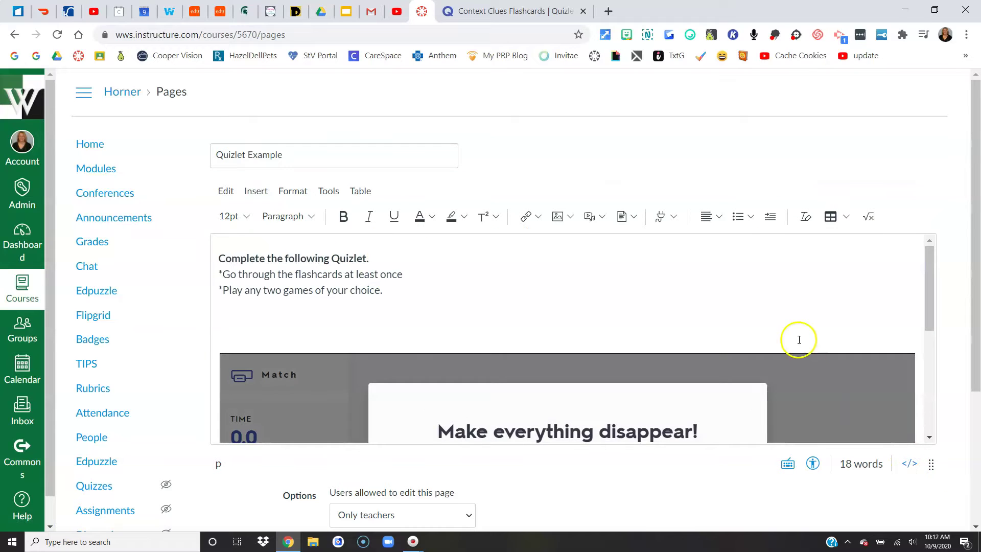
pyautogui.scroll(-3, 798, 340)
pyautogui.scroll(-2, 799, 340)
pyautogui.scroll(4, 798, 339)
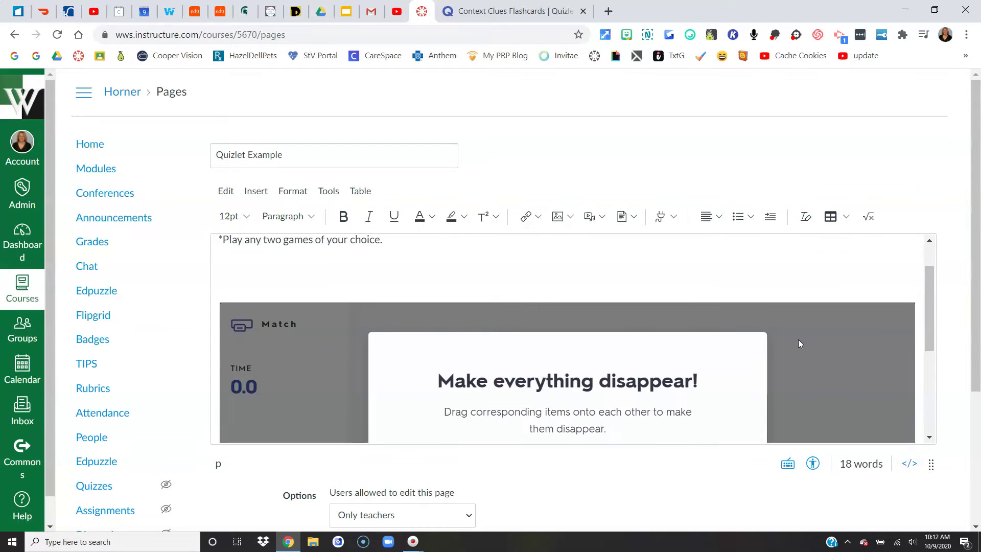
pyautogui.scroll(1, 798, 340)
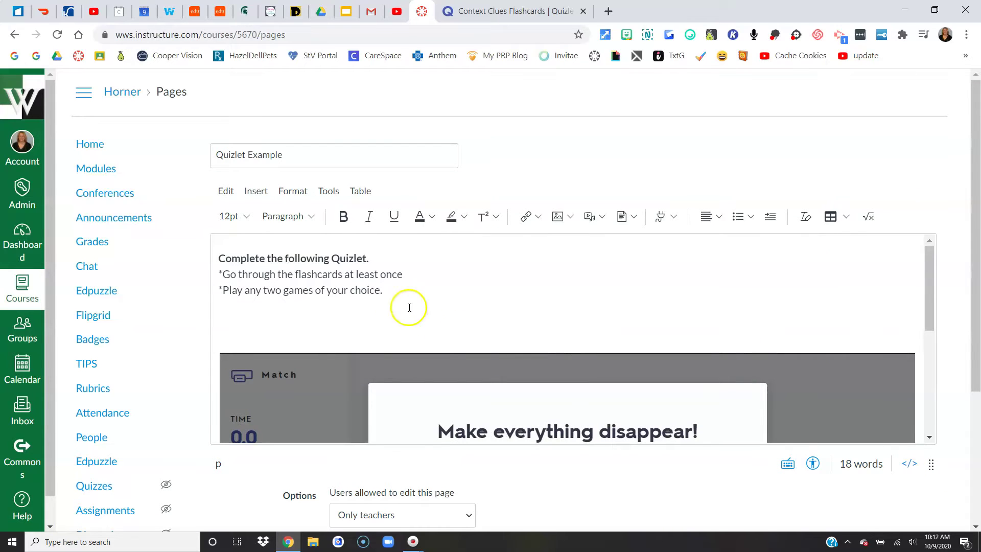
pyautogui.click(331, 329)
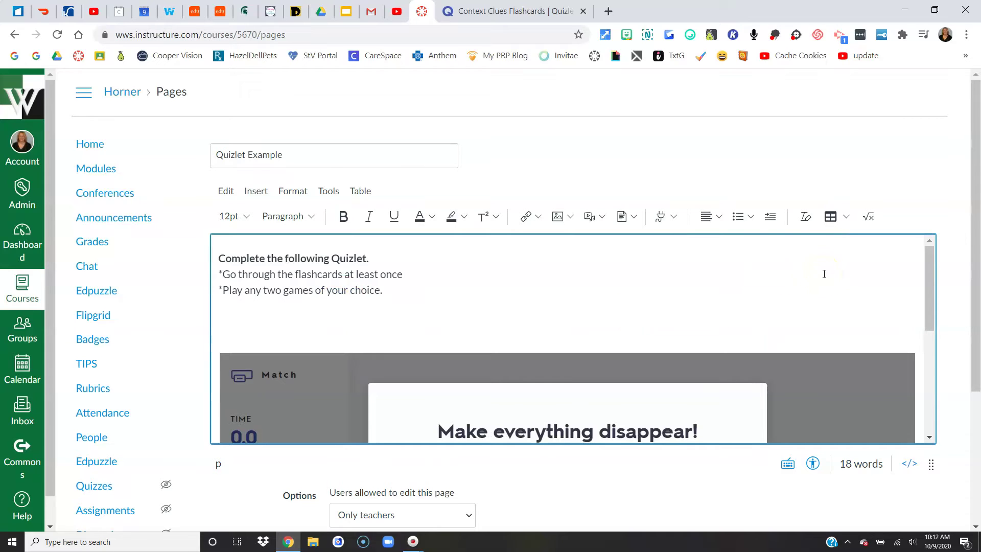
pyautogui.press('BackSpace')
pyautogui.press('BackSpace')
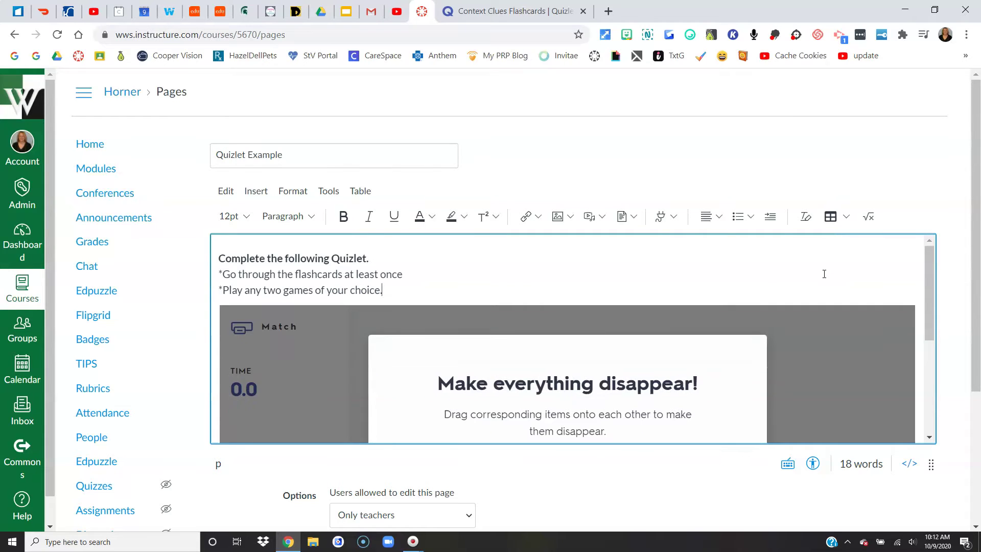
pyautogui.scroll(-4, 955, 252)
pyautogui.click(917, 423)
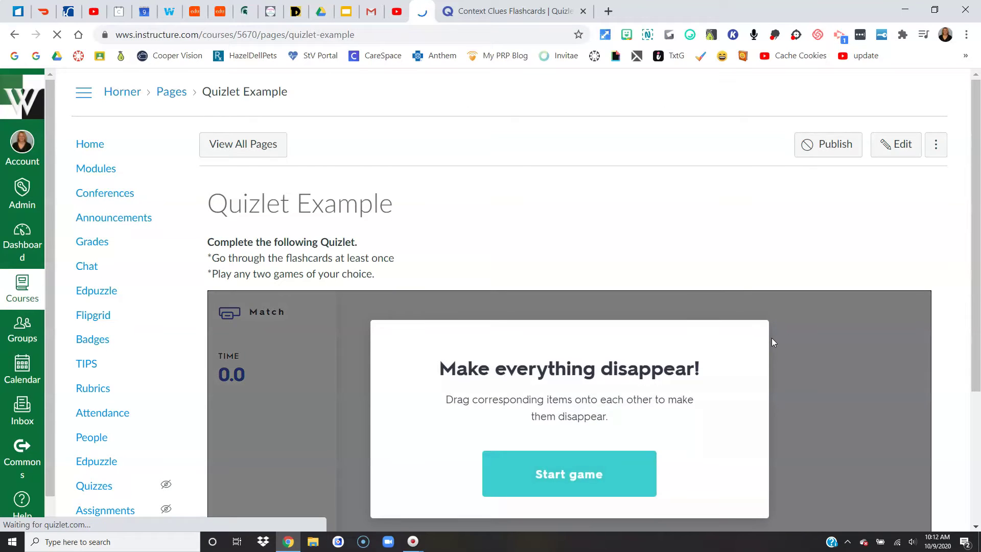
# Start the embedded Match game, try pairing the PREVAIL and TIMID cards, then list the study modes
pyautogui.scroll(-2, 771, 338)
pyautogui.click(616, 346)
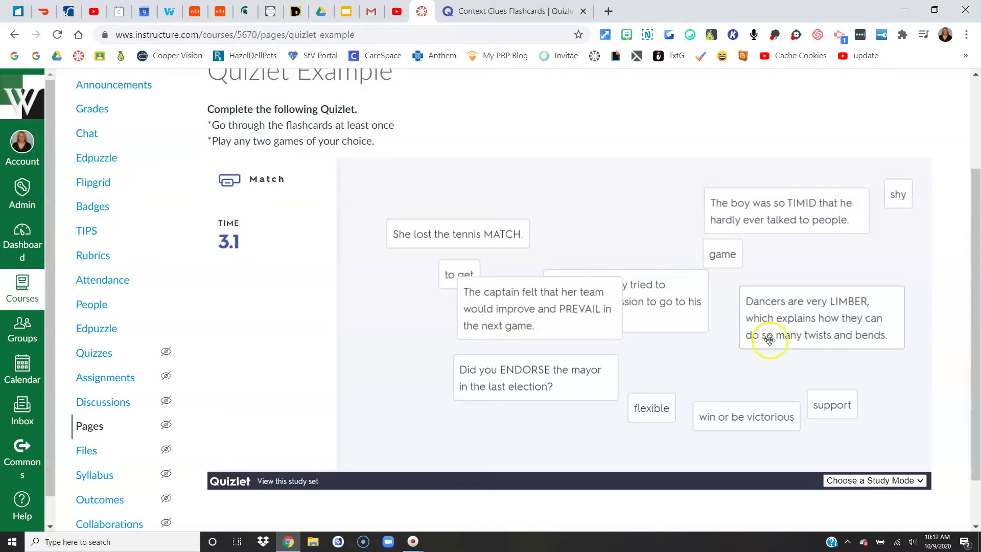
pyautogui.moveTo(657, 285); pyautogui.dragTo(646, 226)
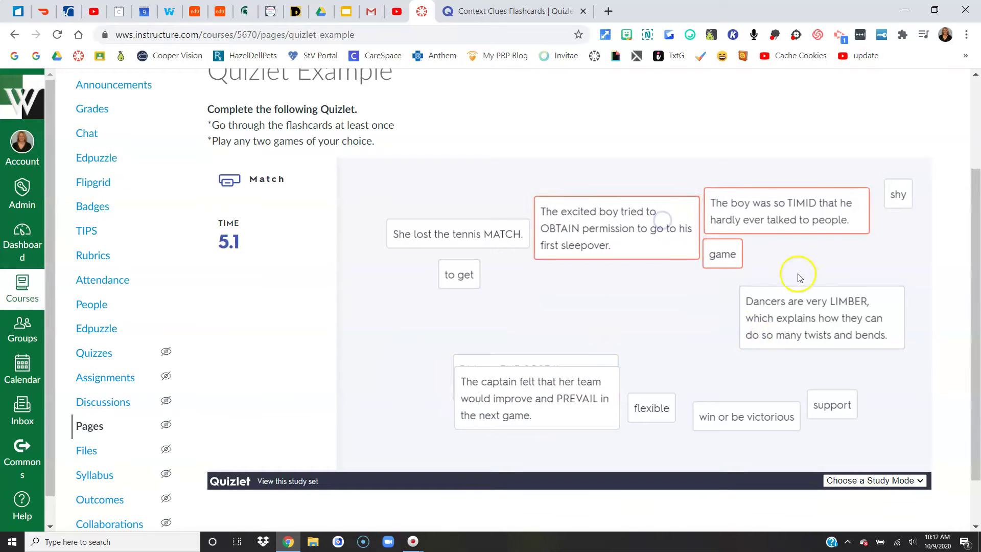
pyautogui.moveTo(782, 215); pyautogui.dragTo(841, 317)
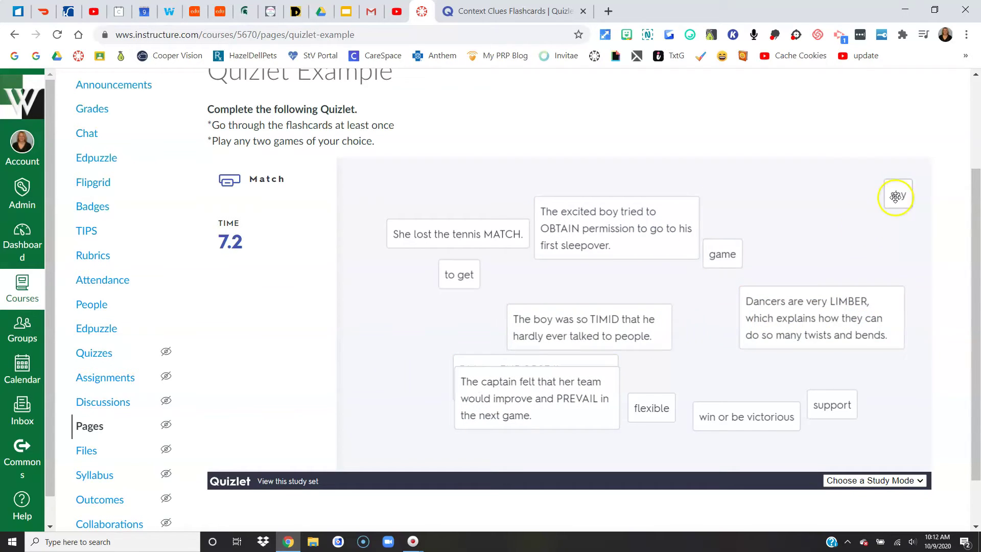
pyautogui.scroll(-1, 838, 239)
pyautogui.scroll(1, 838, 239)
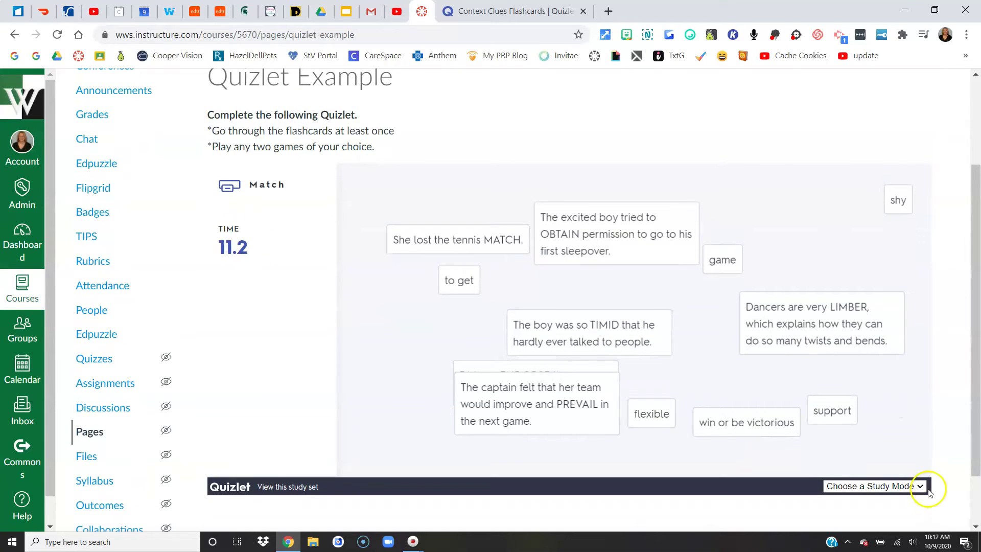
pyautogui.click(926, 488)
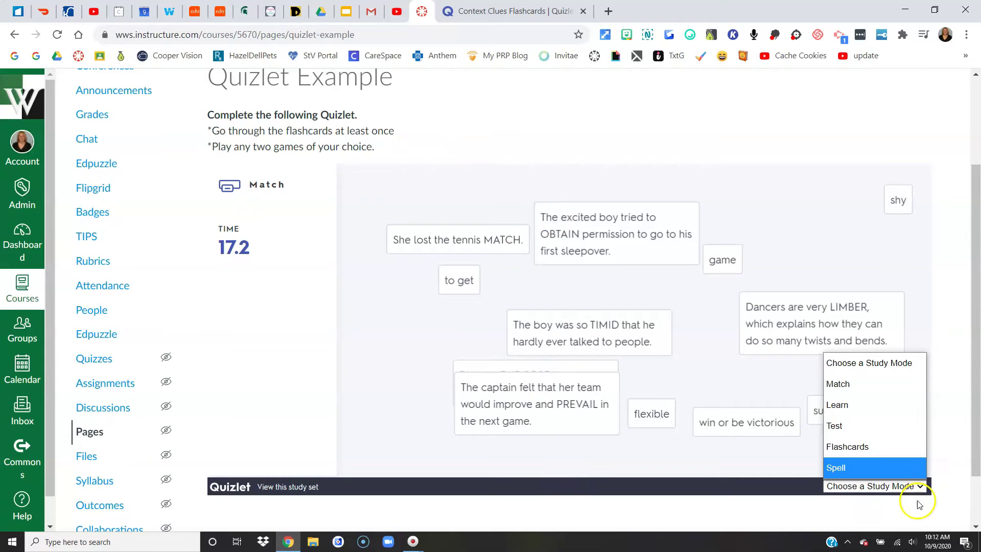
# Switch the embed to Test mode and exclude Written, Matching and True/False questions
pyautogui.click(843, 428)
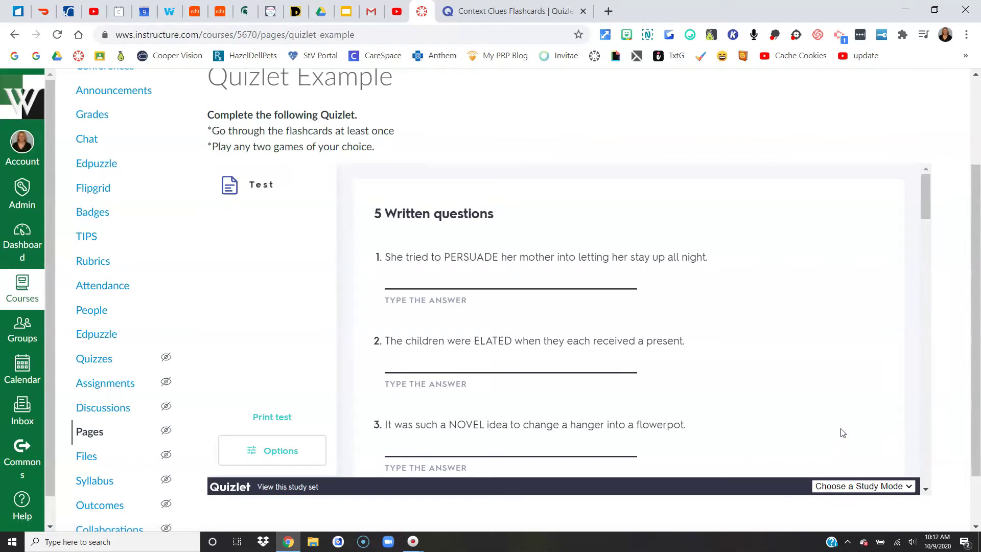
pyautogui.click(265, 449)
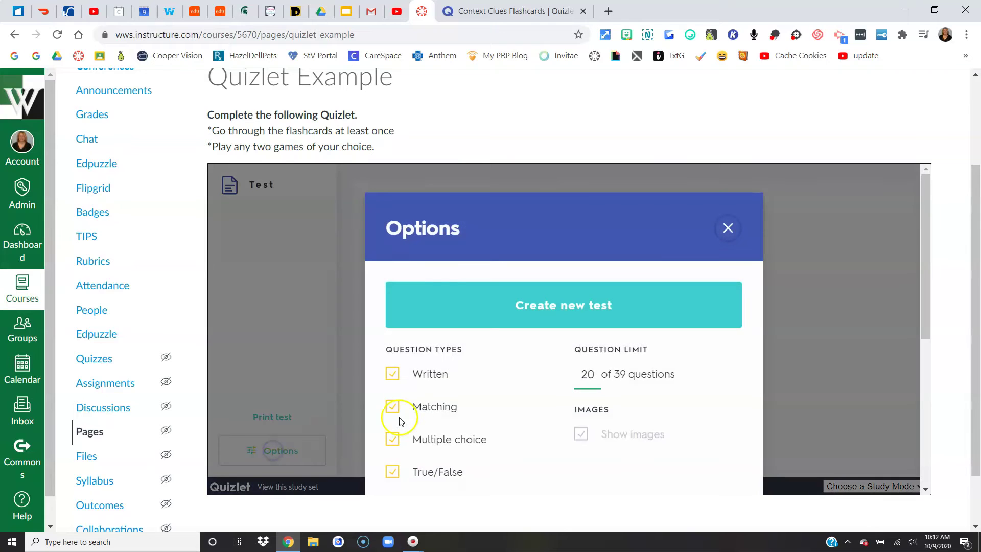
pyautogui.click(393, 375)
pyautogui.click(392, 407)
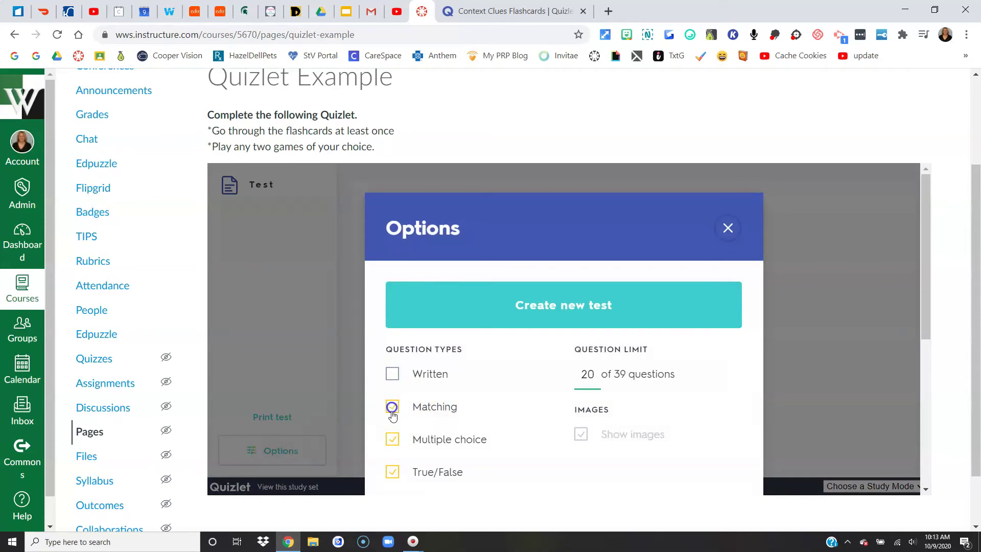
pyautogui.click(393, 471)
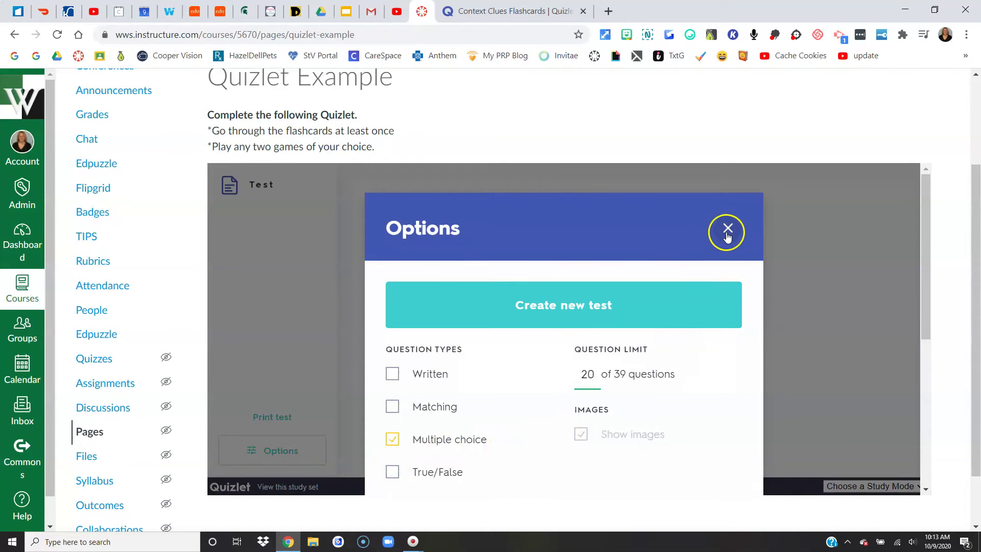
# Generate the new 20-question multiple-choice test and scroll through its questions
pyautogui.scroll(-4, 746, 325)
pyautogui.scroll(-2, 749, 325)
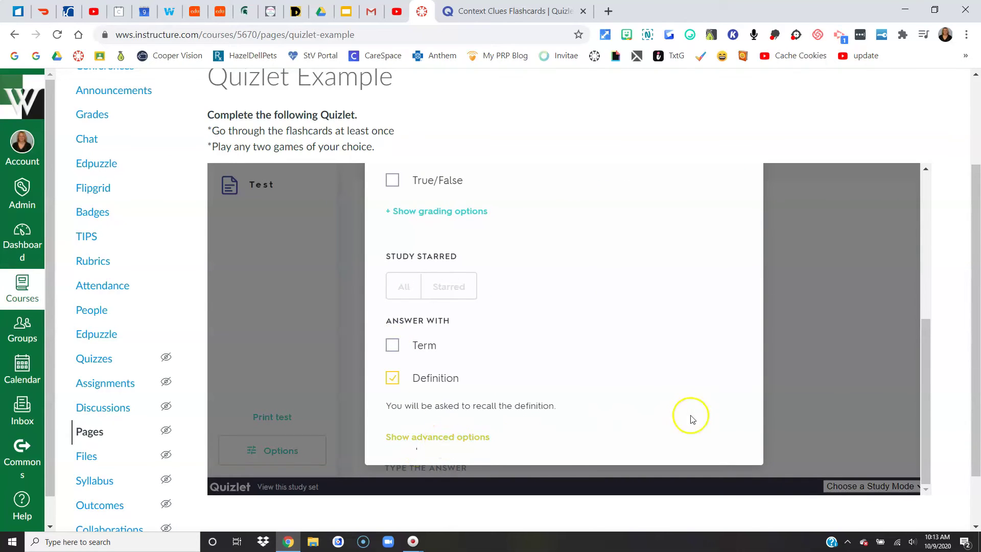
pyautogui.scroll(6, 622, 386)
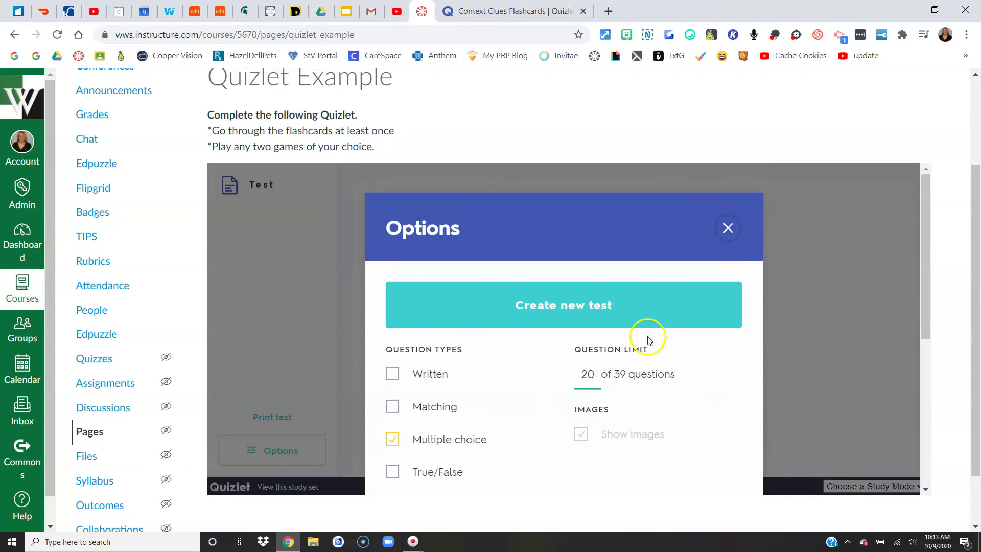
pyautogui.click(664, 302)
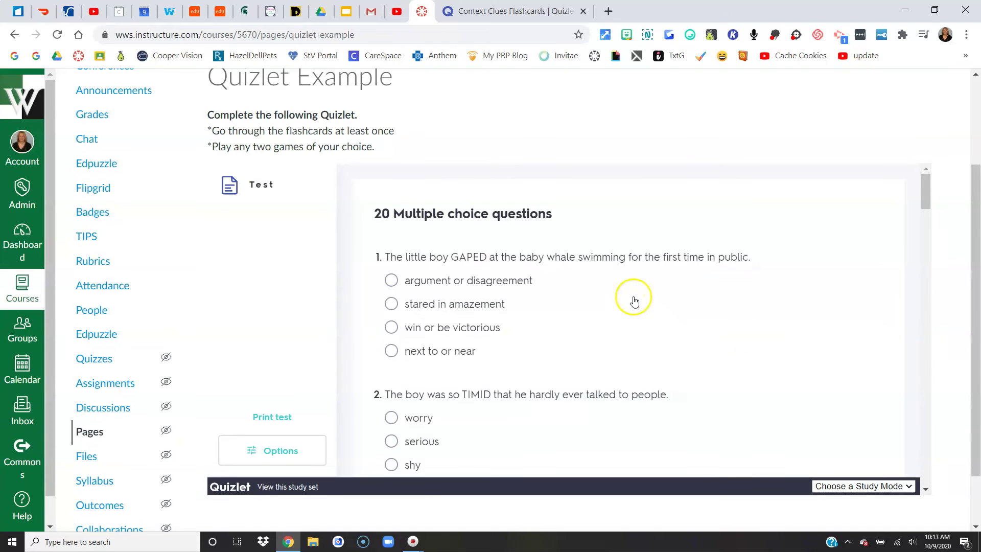
pyautogui.scroll(-10, 511, 286)
pyautogui.scroll(-1, 513, 286)
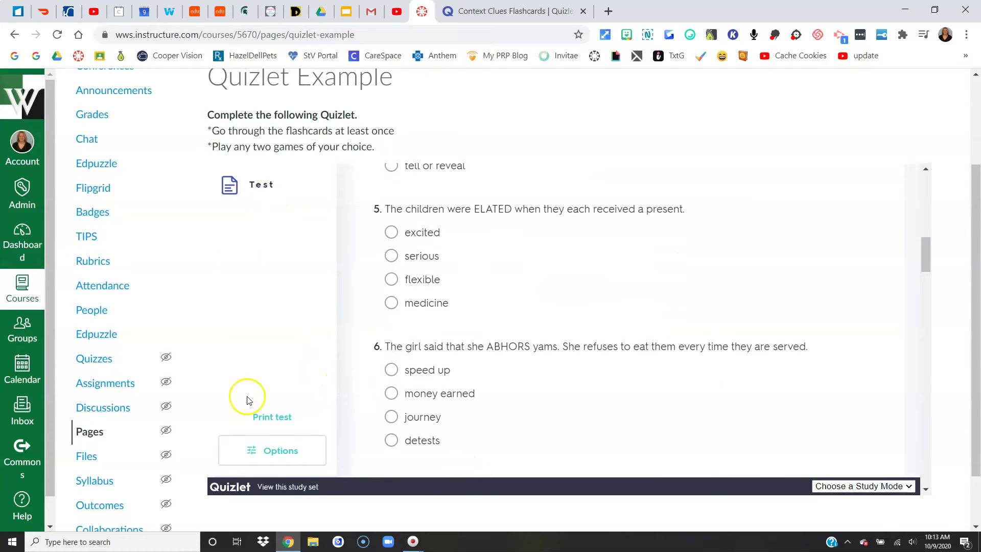
# Switch the page's embedded Quizlet set to Flashcards mode
pyautogui.click(911, 488)
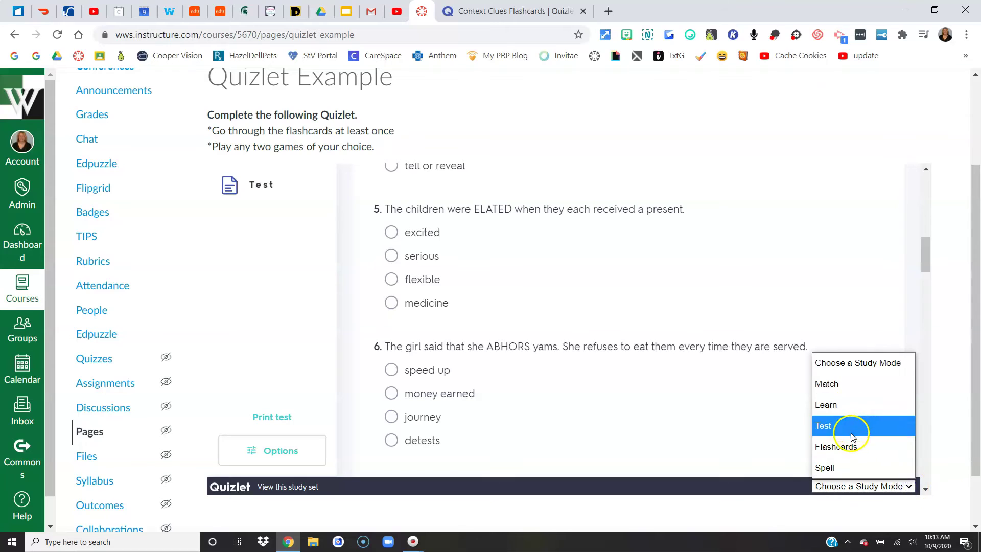
pyautogui.click(838, 447)
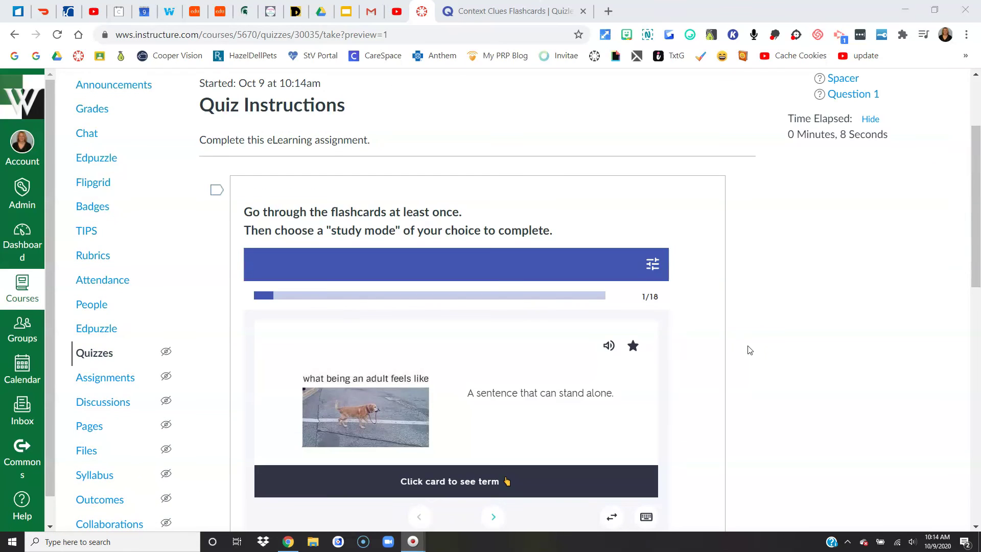
# In the quiz preview's embedded set, switch to Match, start the game, and pick the Complex Sentence card
pyautogui.scroll(-1, 748, 349)
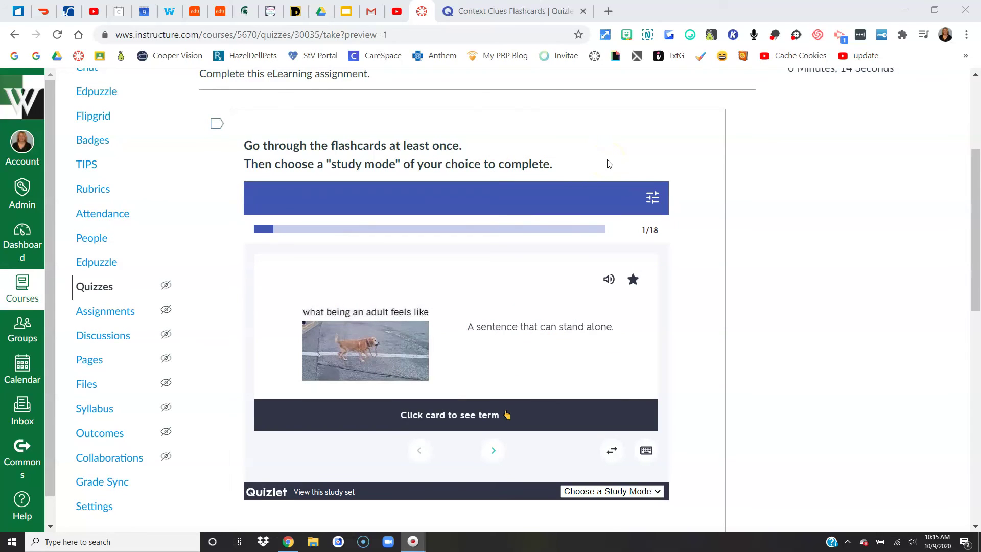
pyautogui.scroll(-2, 609, 163)
pyautogui.click(620, 355)
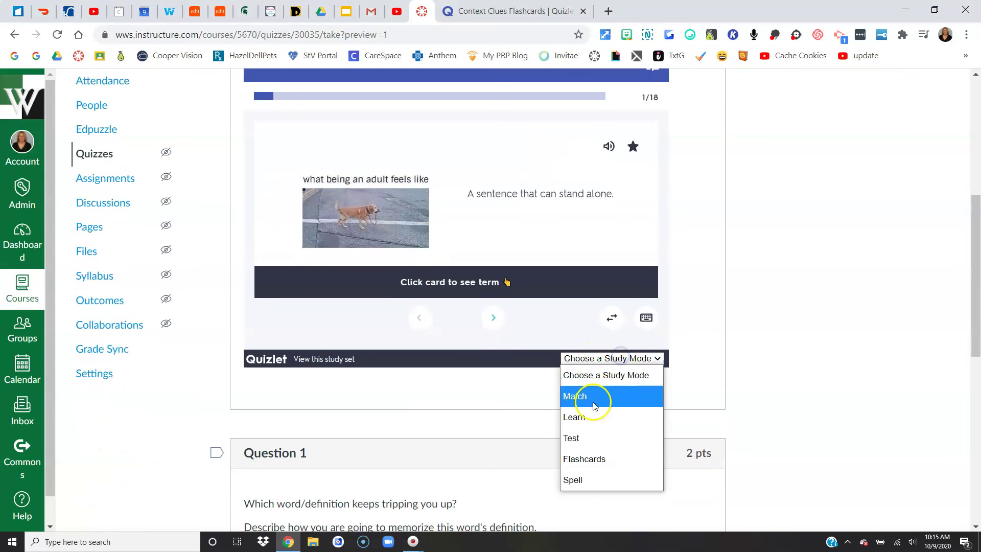
pyautogui.click(594, 406)
pyautogui.click(451, 230)
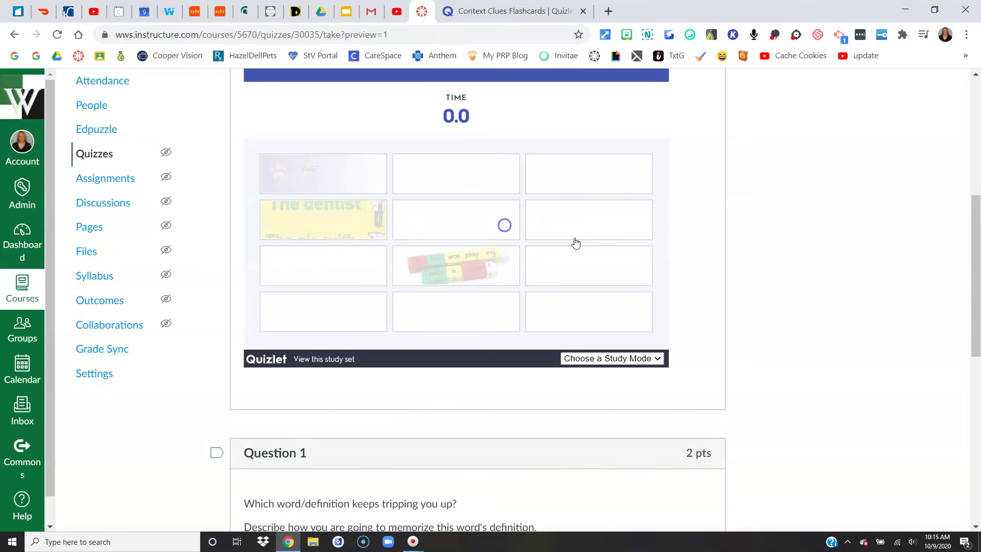
pyautogui.click(498, 225)
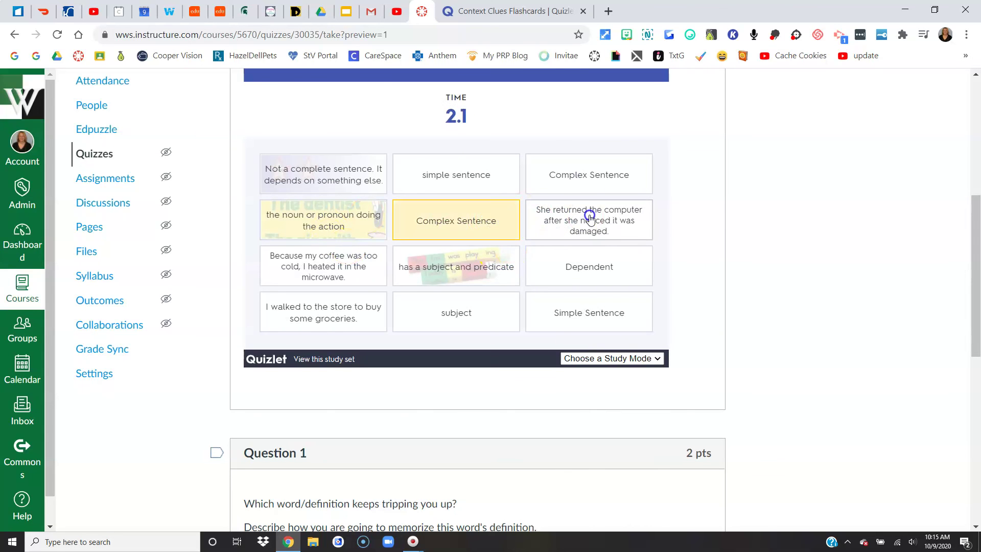
pyautogui.scroll(-4, 602, 285)
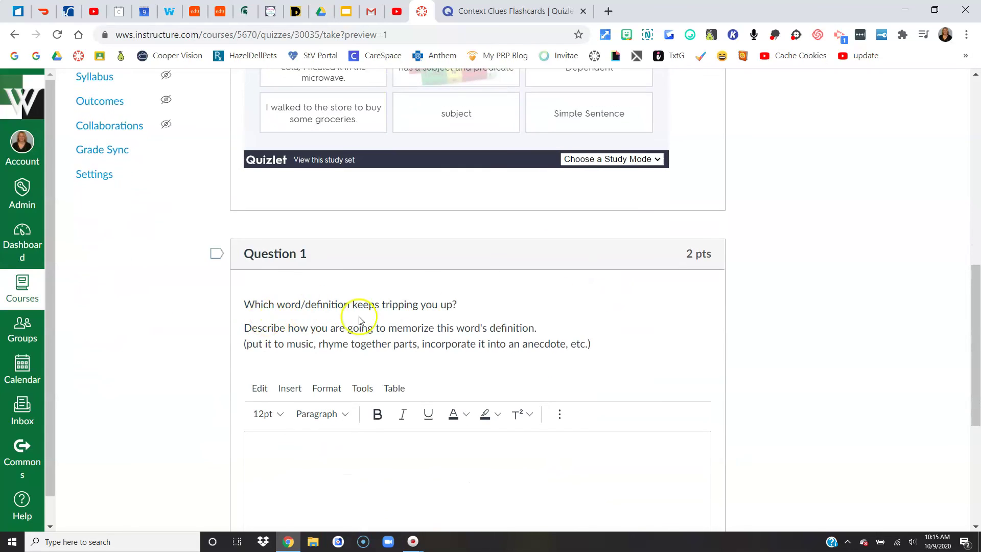
pyautogui.scroll(-3, 520, 294)
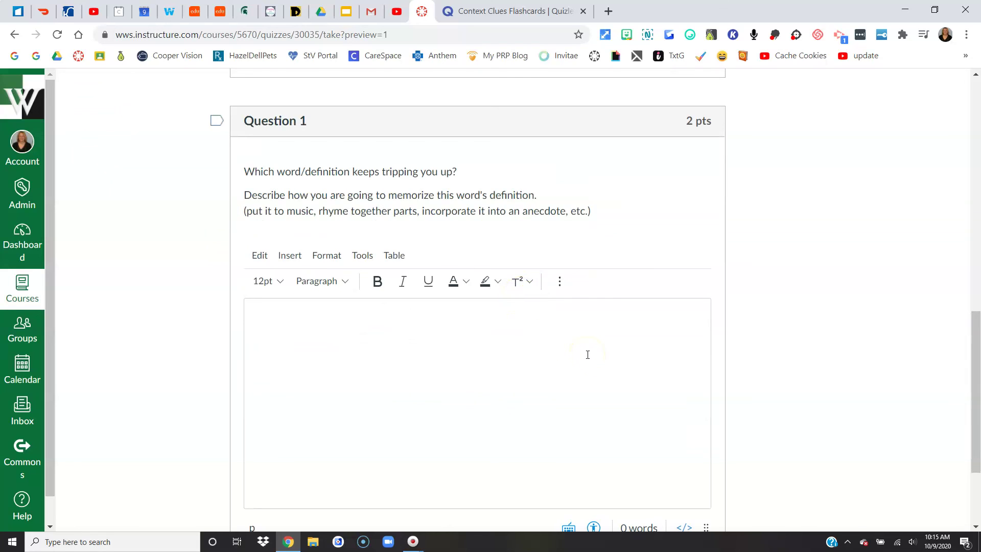
pyautogui.scroll(-3, 589, 355)
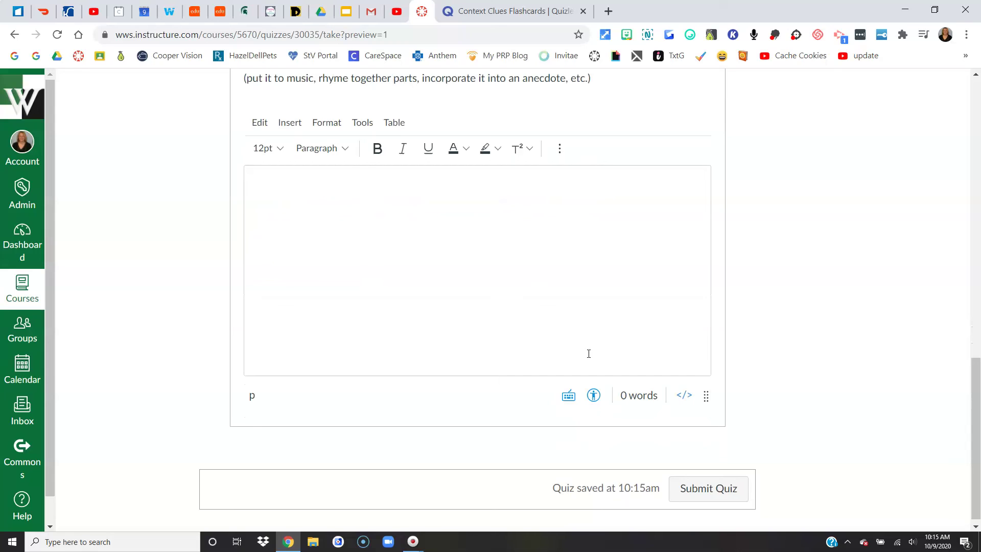
pyautogui.scroll(9, 586, 347)
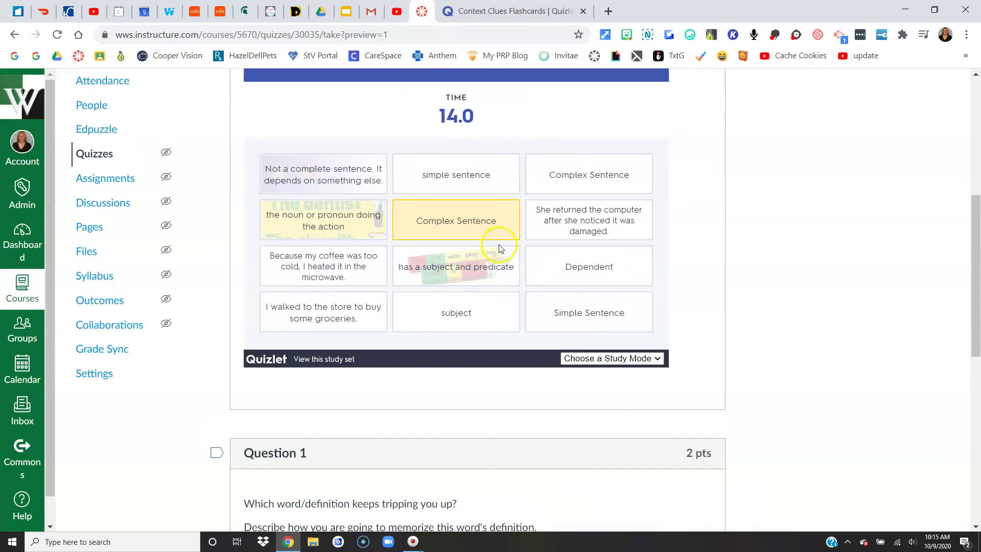